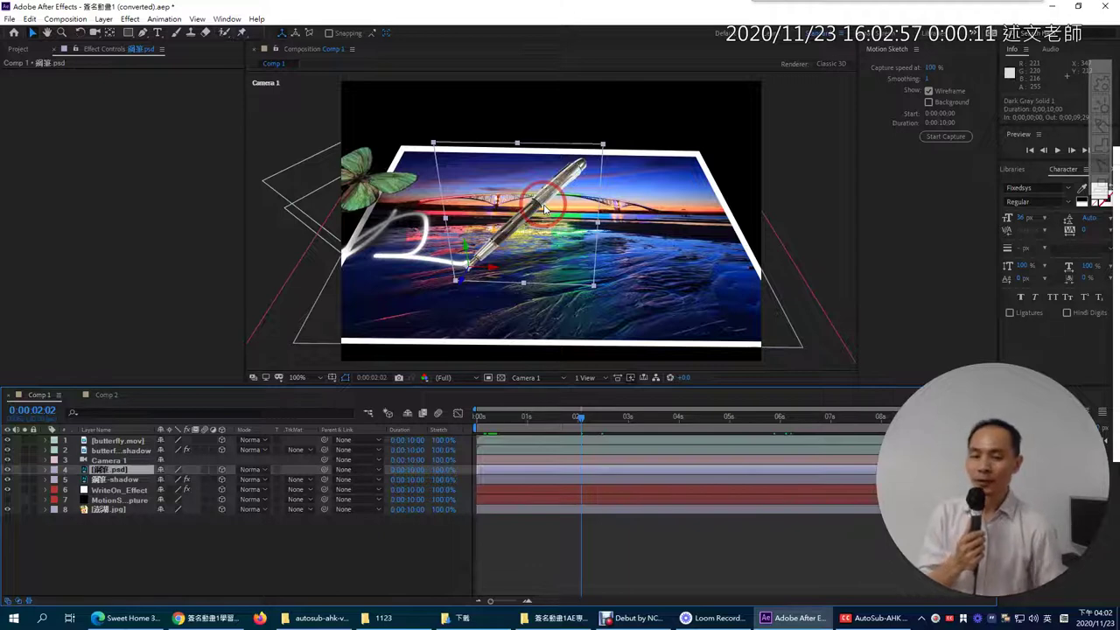
# Add the 鋼筆.psd fountain pen image from the project to Comp 2 as a layer above the signature
pyautogui.click(18, 50)
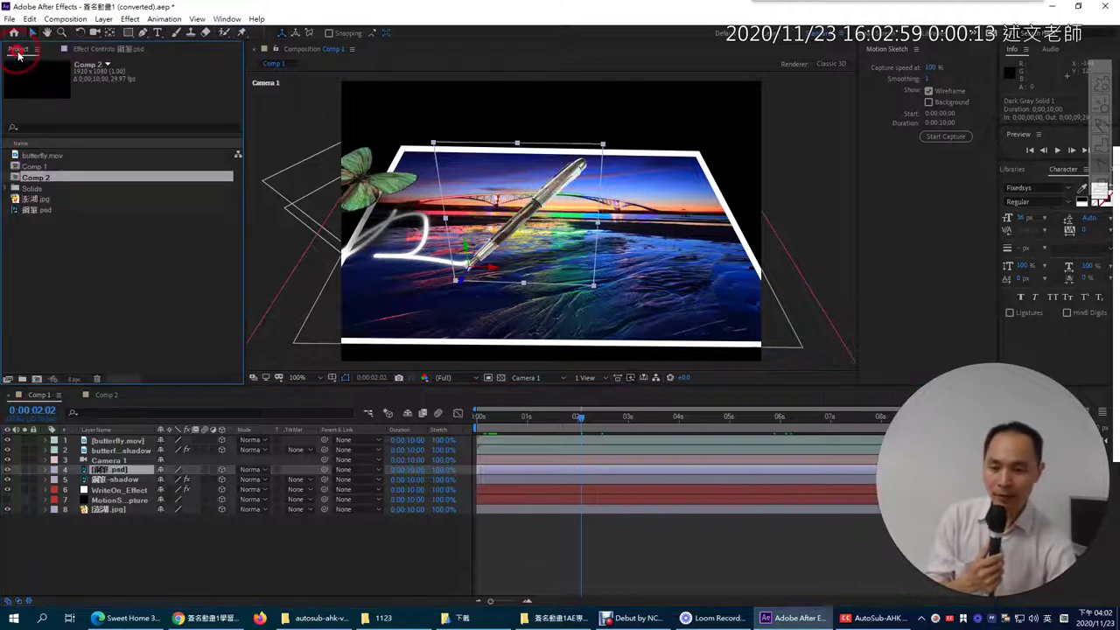
pyautogui.click(36, 211)
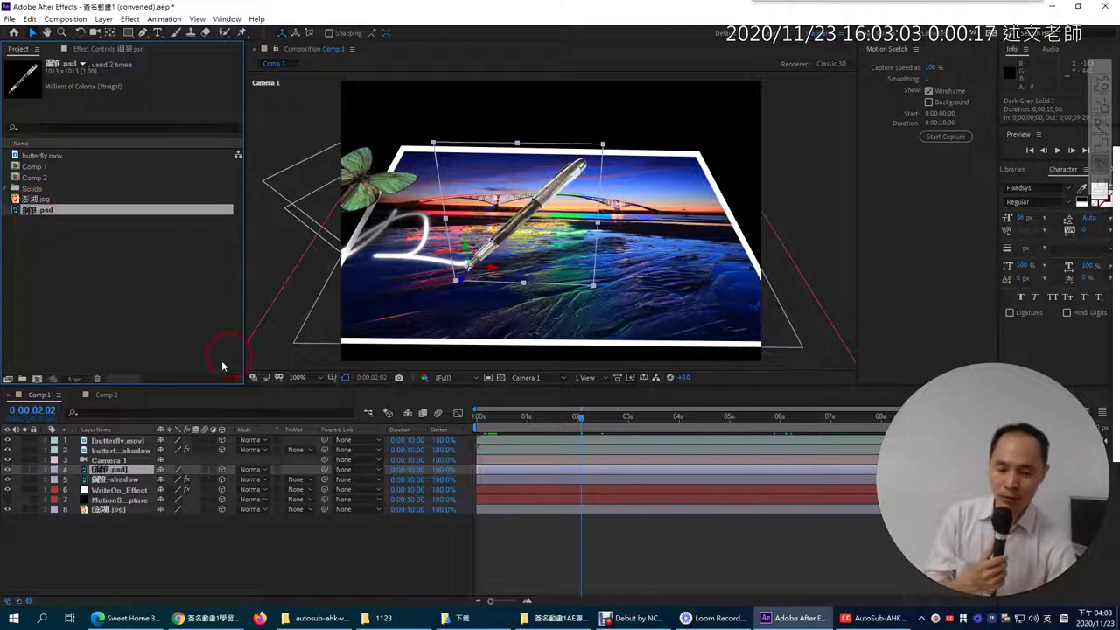
pyautogui.click(107, 396)
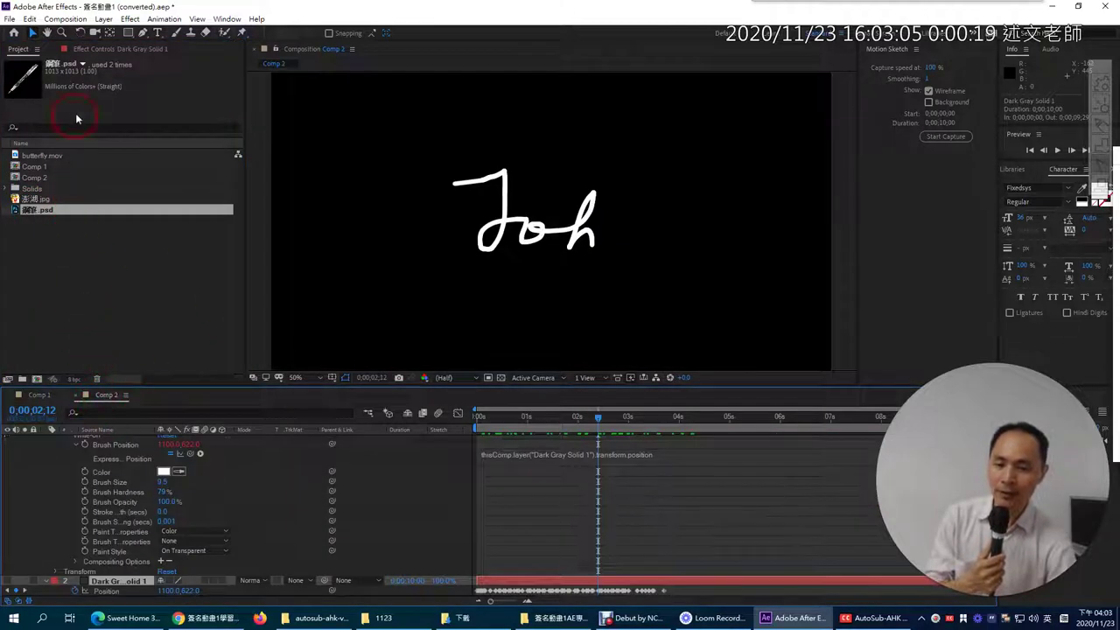
pyautogui.click(354, 254)
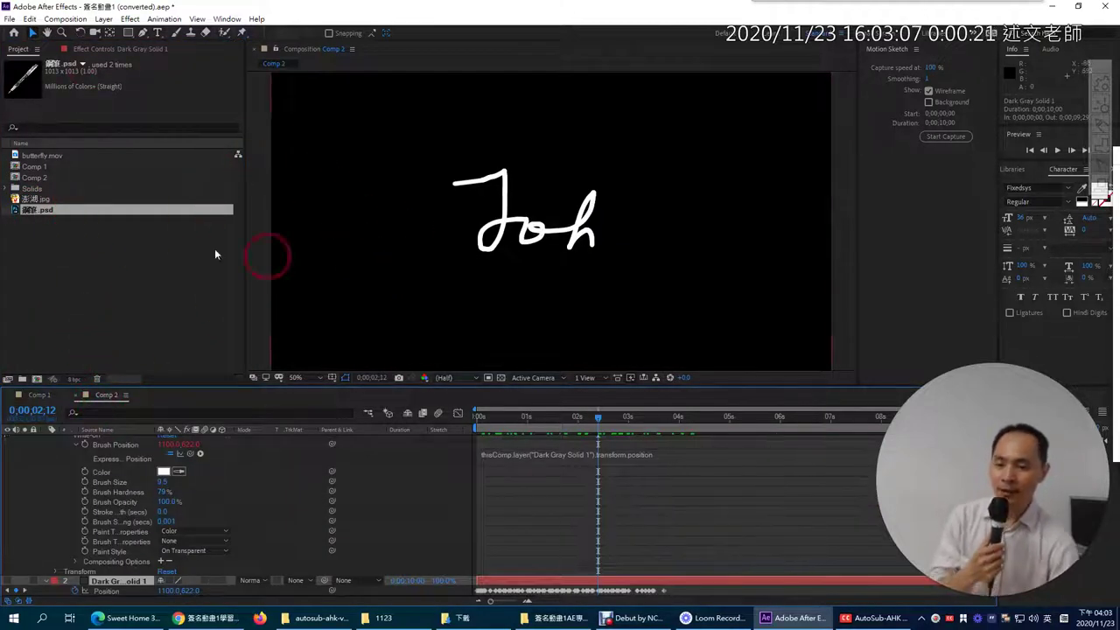
pyautogui.click(27, 213)
pyautogui.moveTo(31, 217); pyautogui.dragTo(489, 232)
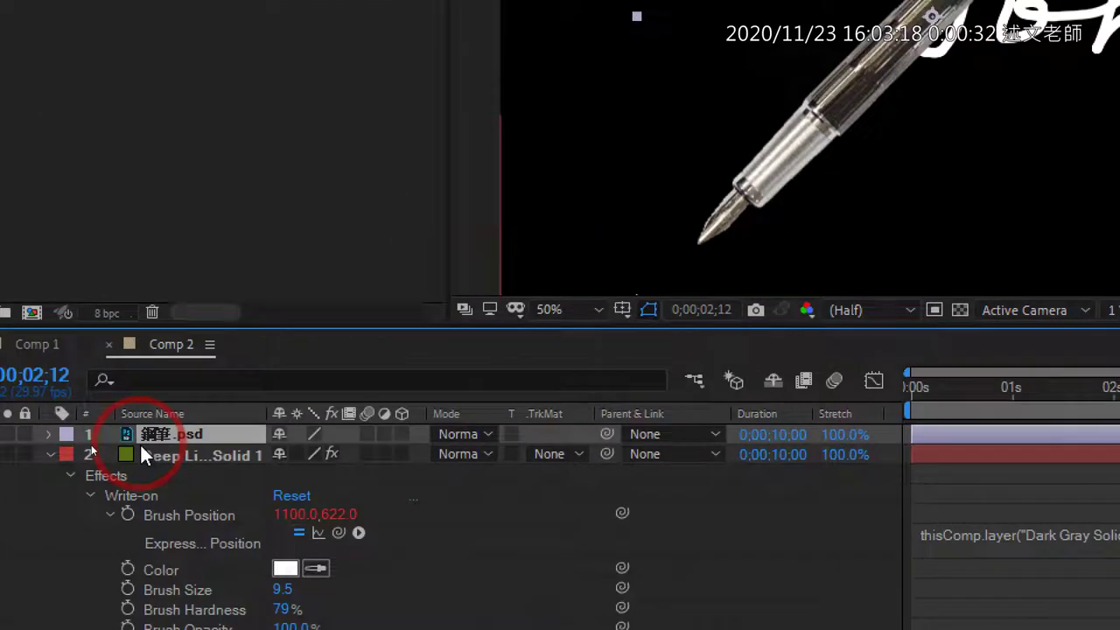
# Scale the fountain pen layer in Comp 2 down to 29%
pyautogui.press('s')
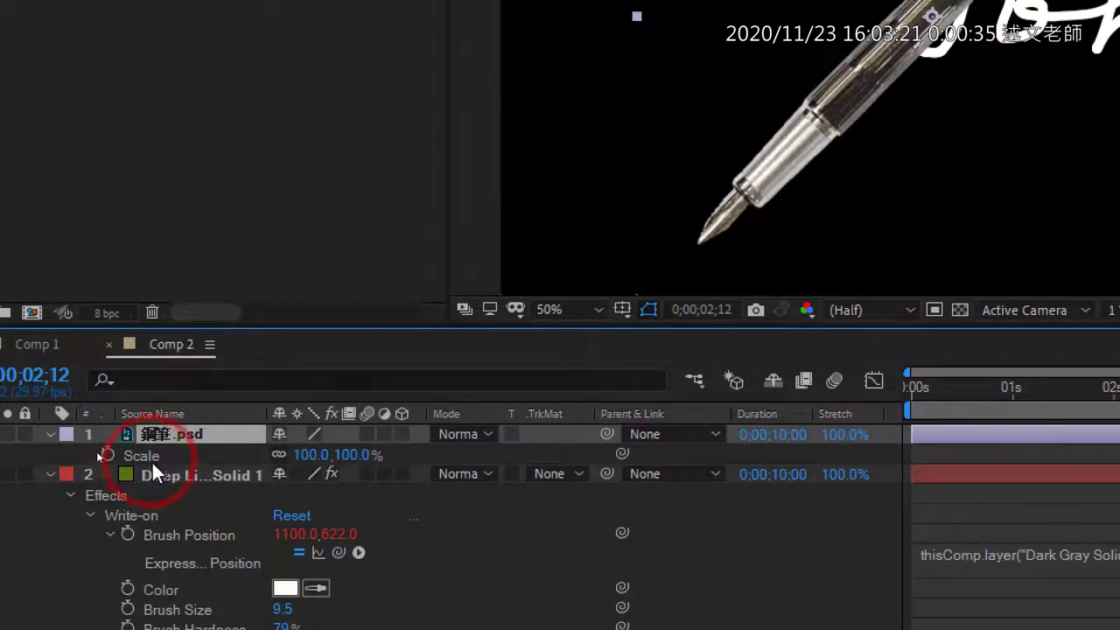
pyautogui.moveTo(340, 457); pyautogui.dragTo(278, 499)
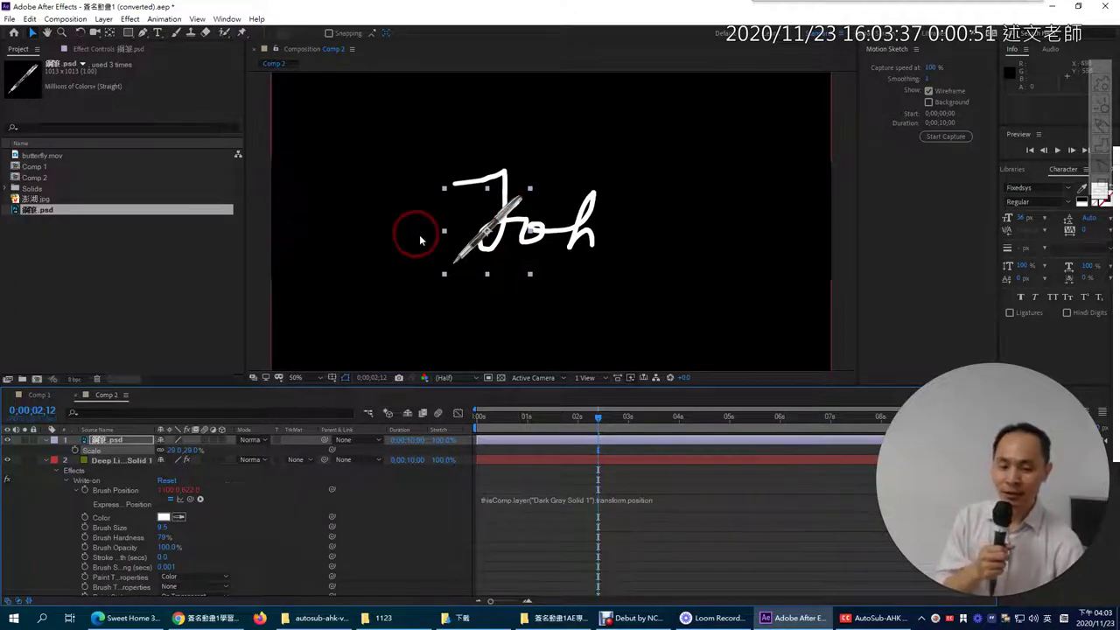
# Check the anchor-point section of the Google Docs notes, and move the pen layer's anchor point in After Effects to the tip of the nib
pyautogui.press('.')
pyautogui.press('.')
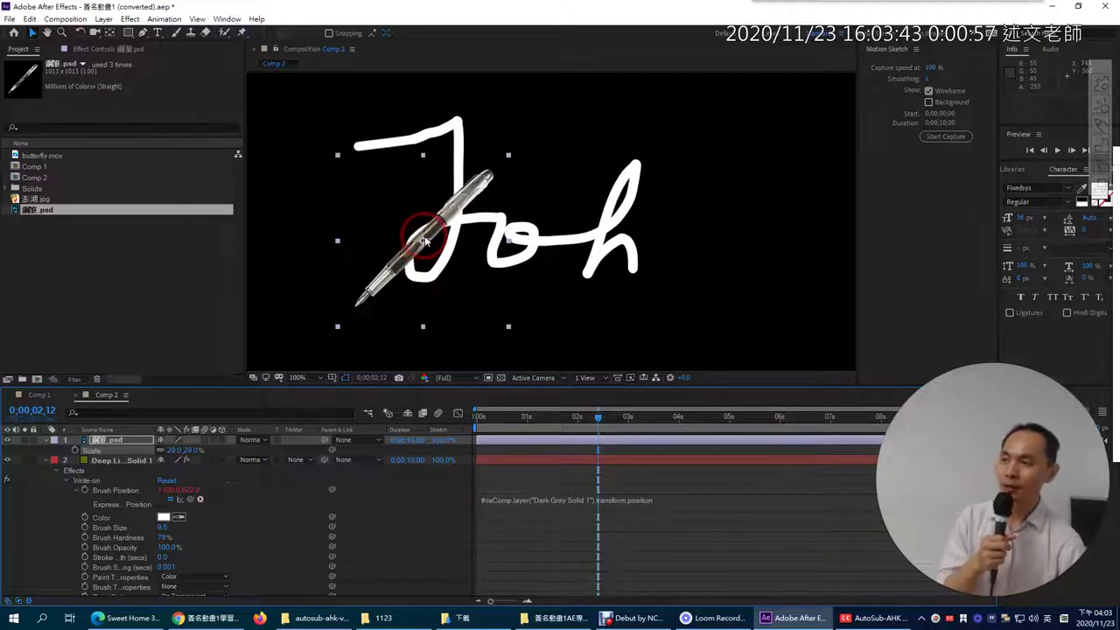
pyautogui.click(199, 618)
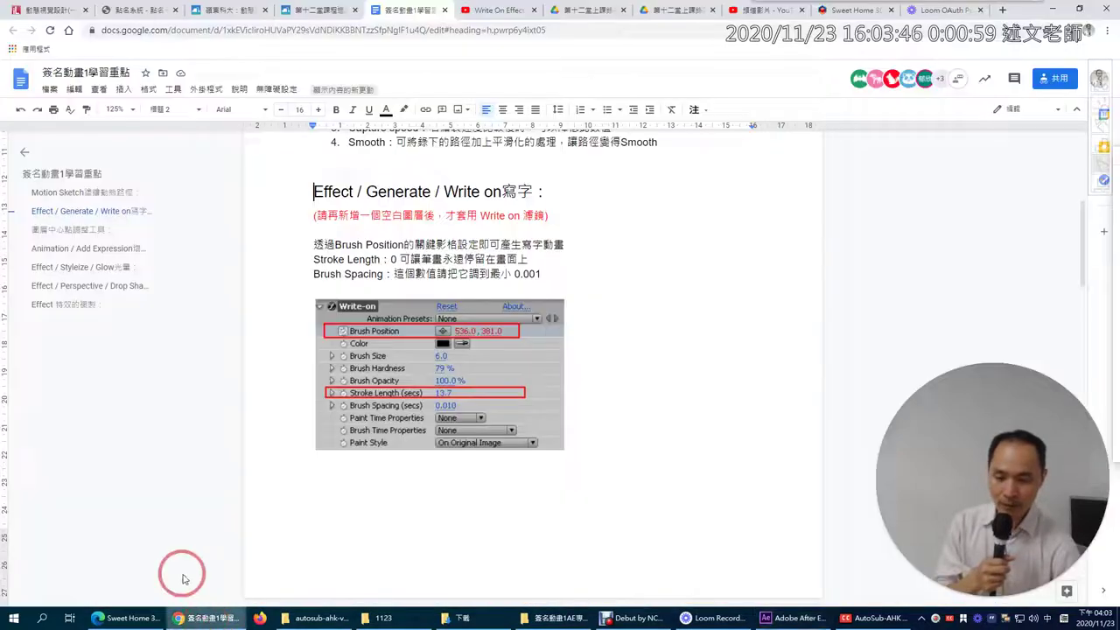
pyautogui.click(68, 231)
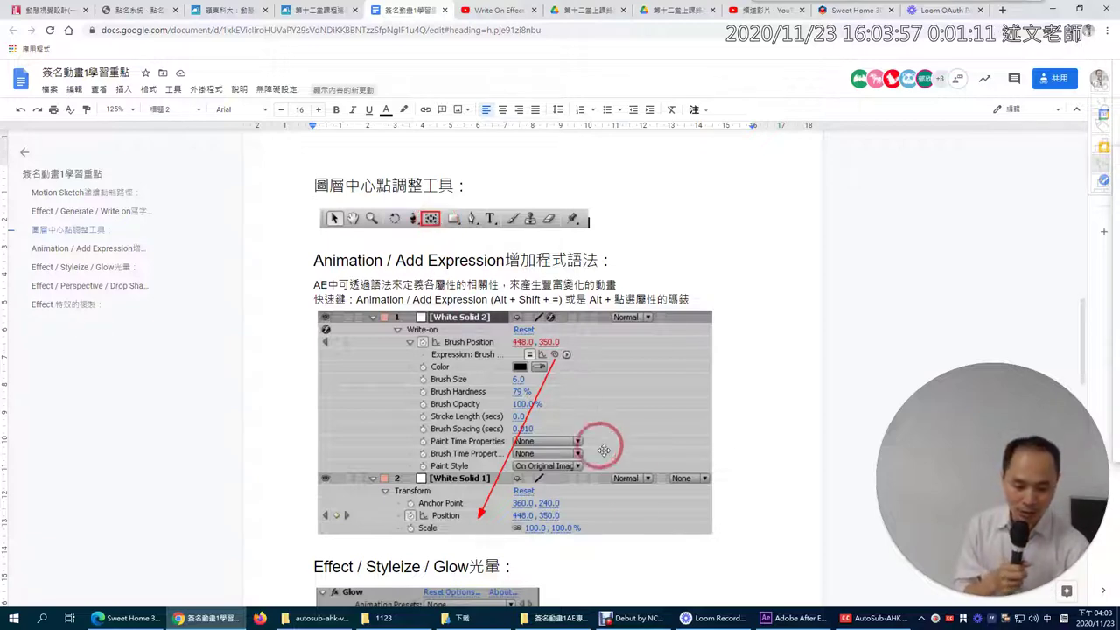
pyautogui.click(788, 618)
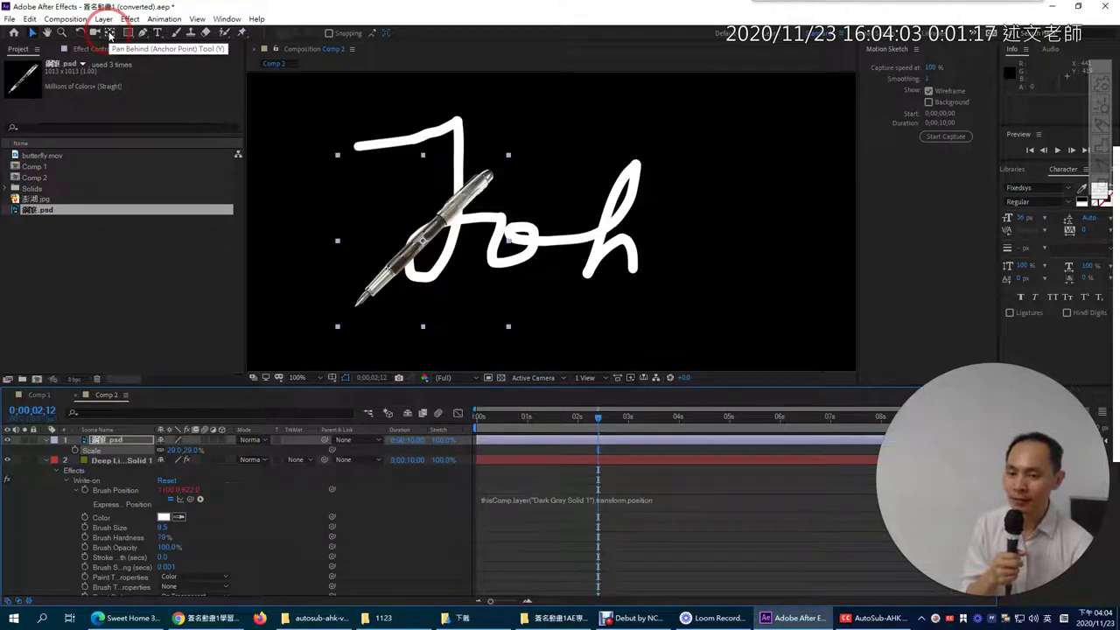
pyautogui.click(110, 35)
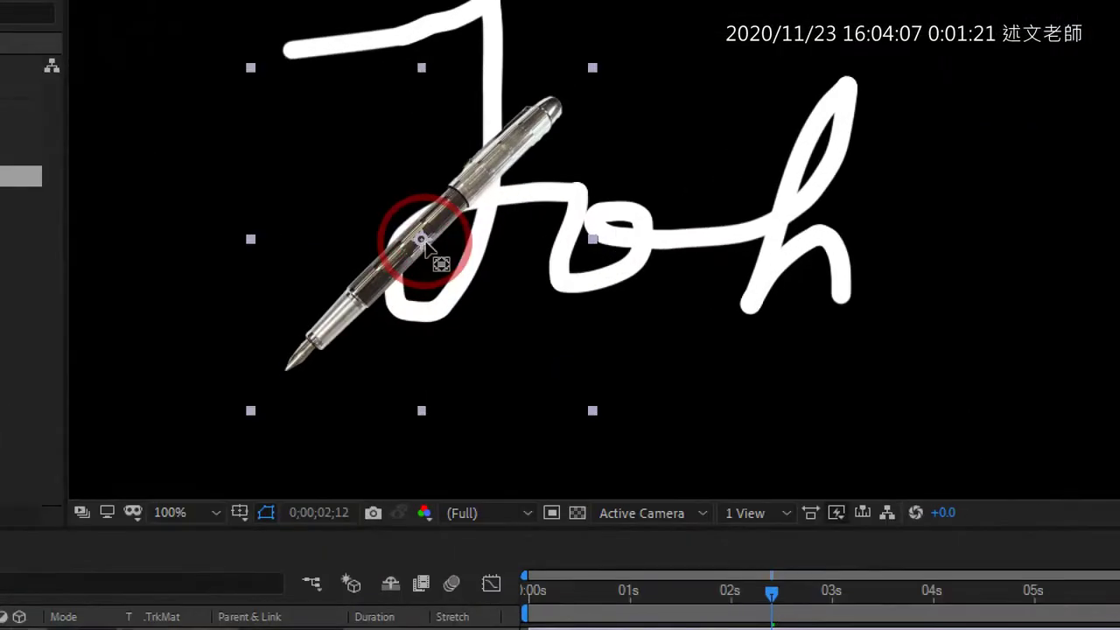
pyautogui.moveTo(422, 240); pyautogui.dragTo(288, 365)
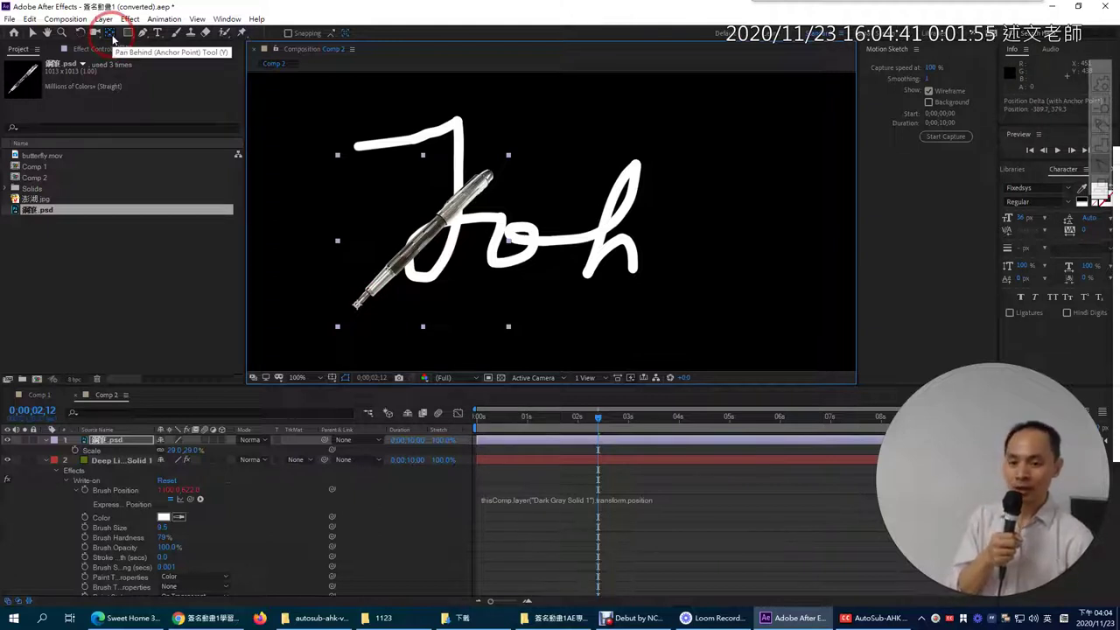
pyautogui.click(34, 35)
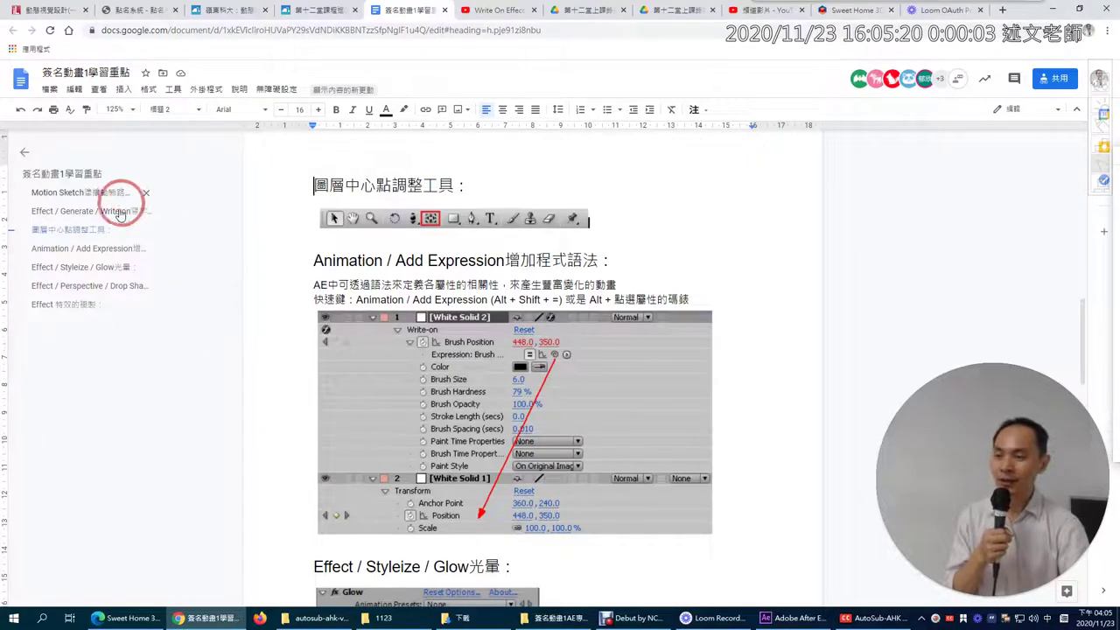
# Return to After Effects, enlarge the timeline area, show only the pen layer's Position property and collapse the Write-on solid layer
pyautogui.click(791, 617)
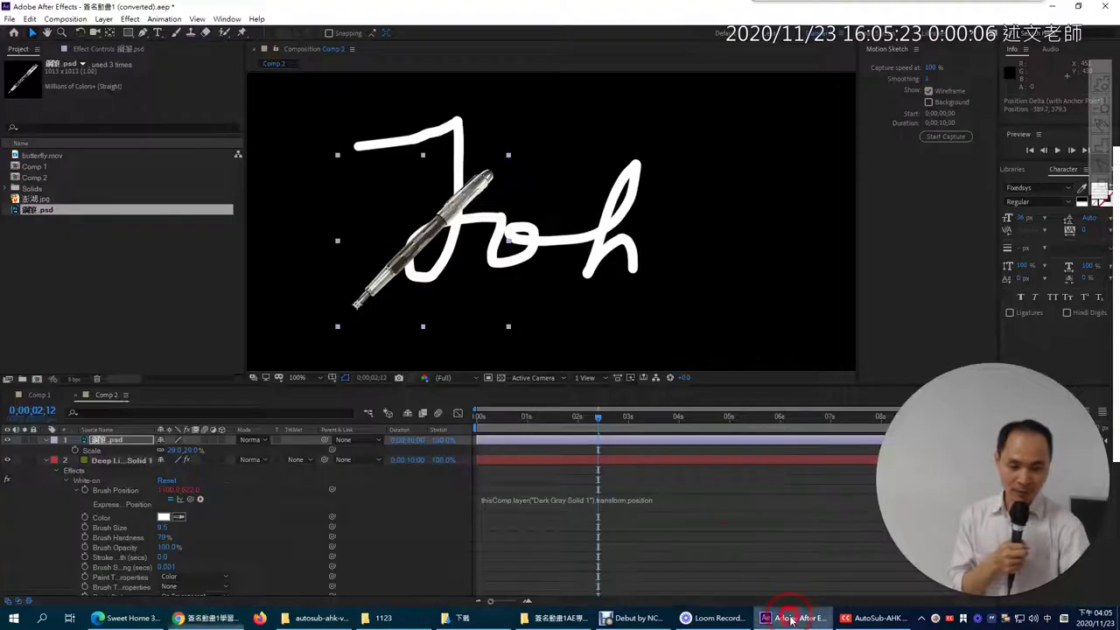
pyautogui.click(424, 324)
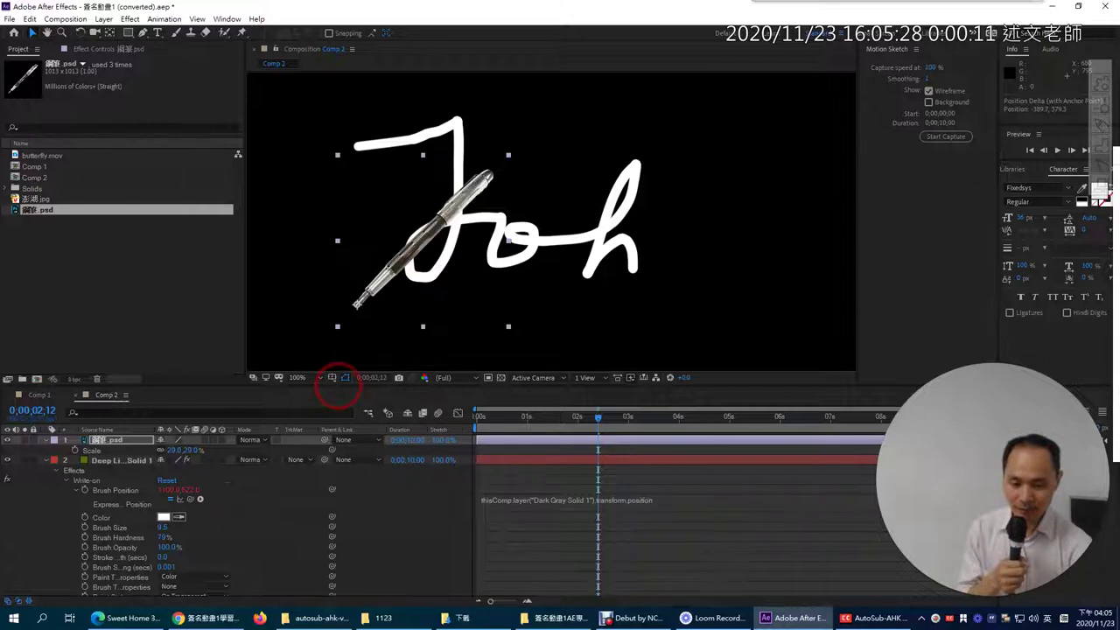
pyautogui.moveTo(337, 386); pyautogui.dragTo(360, 211)
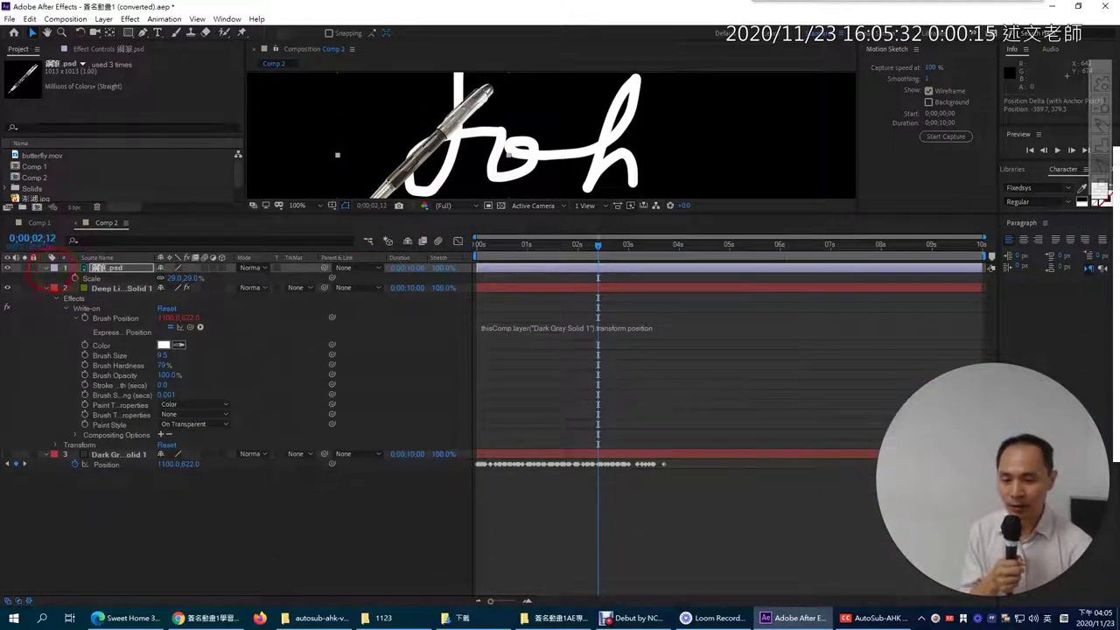
pyautogui.click(116, 269)
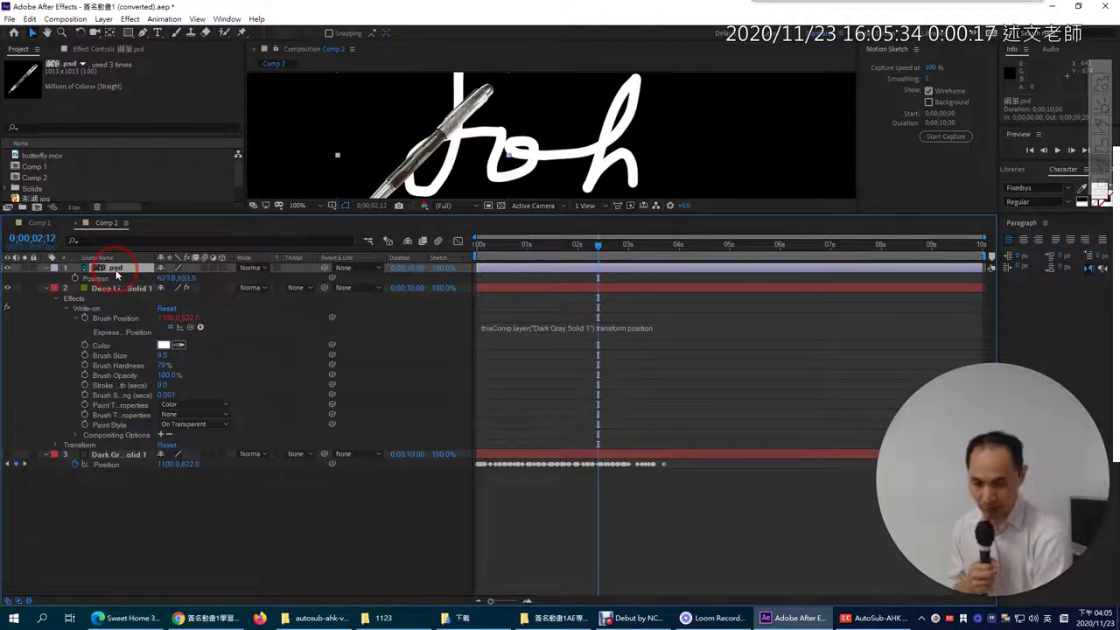
pyautogui.press('p')
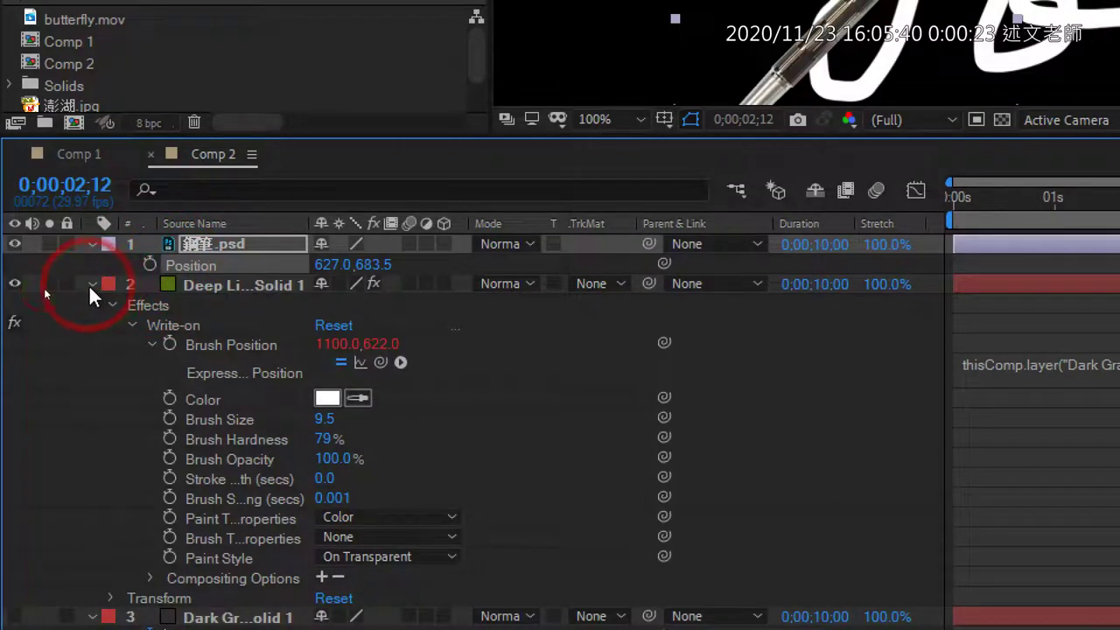
pyautogui.click(91, 284)
pyautogui.moveTo(190, 320); pyautogui.dragTo(222, 263)
pyautogui.click(228, 330)
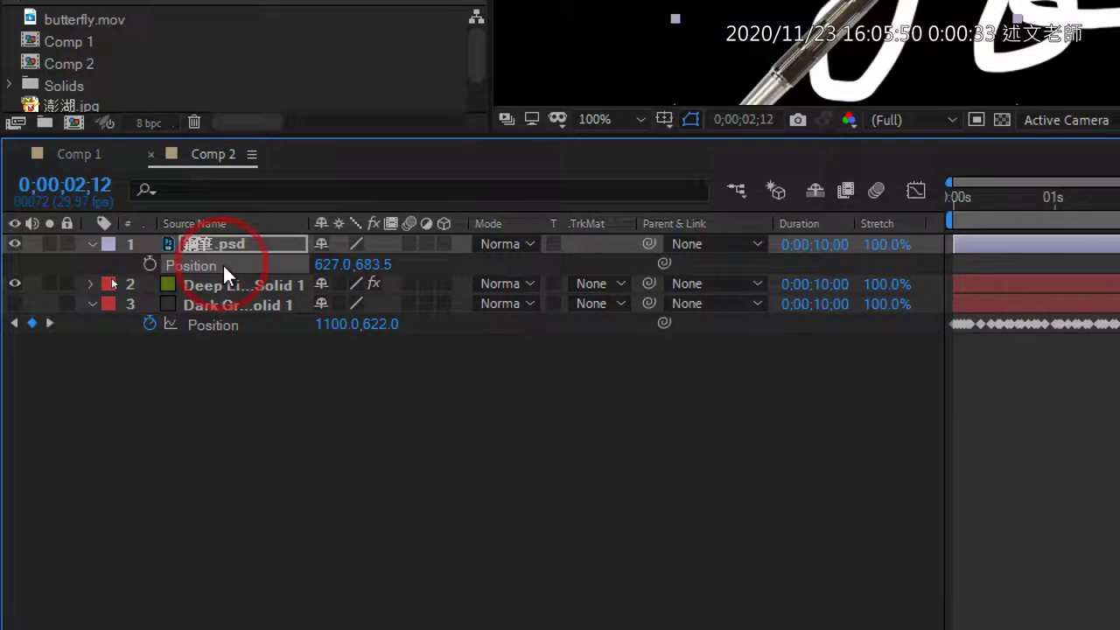
pyautogui.moveTo(222, 262); pyautogui.dragTo(207, 325)
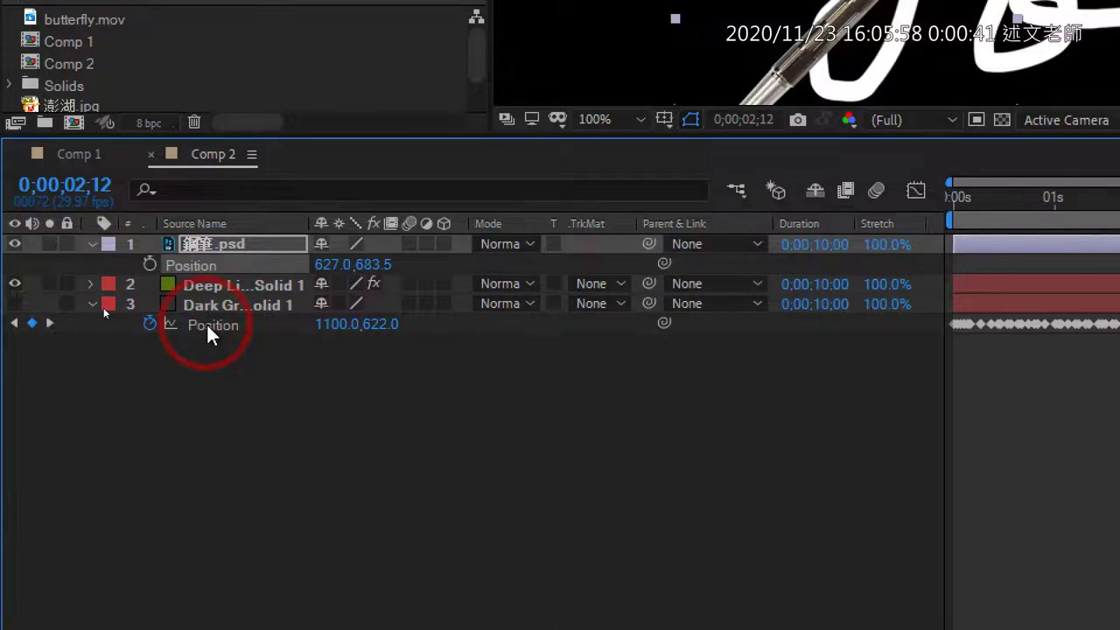
pyautogui.moveTo(206, 323); pyautogui.dragTo(208, 266)
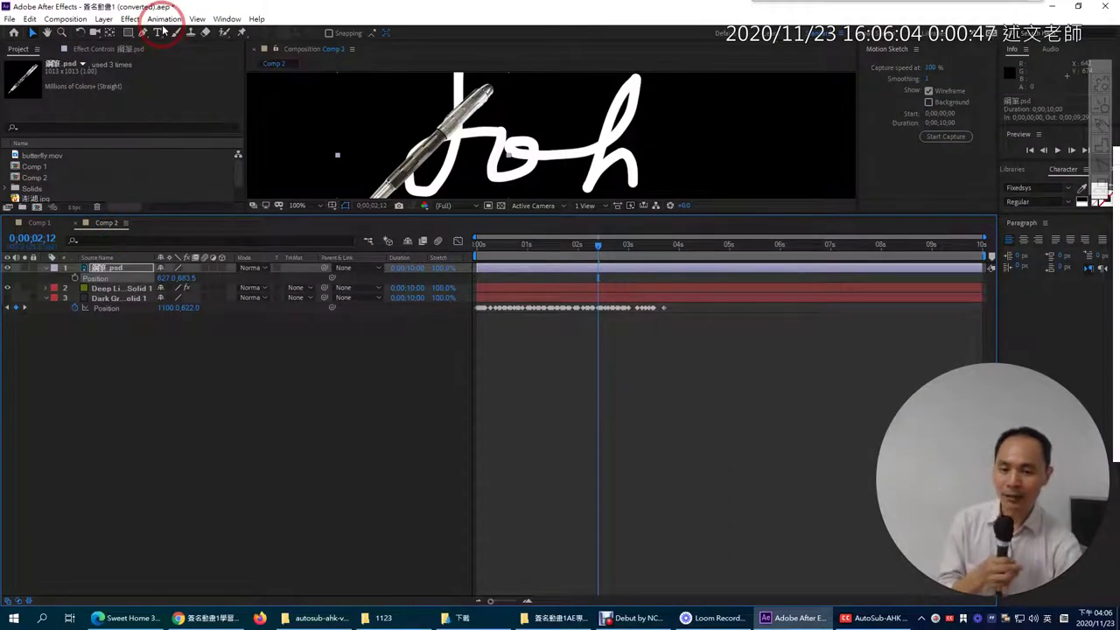
# Add an expression to the pen layer's Position that links it to the Position of the Dark Gray Solid 1 layer
pyautogui.click(164, 20)
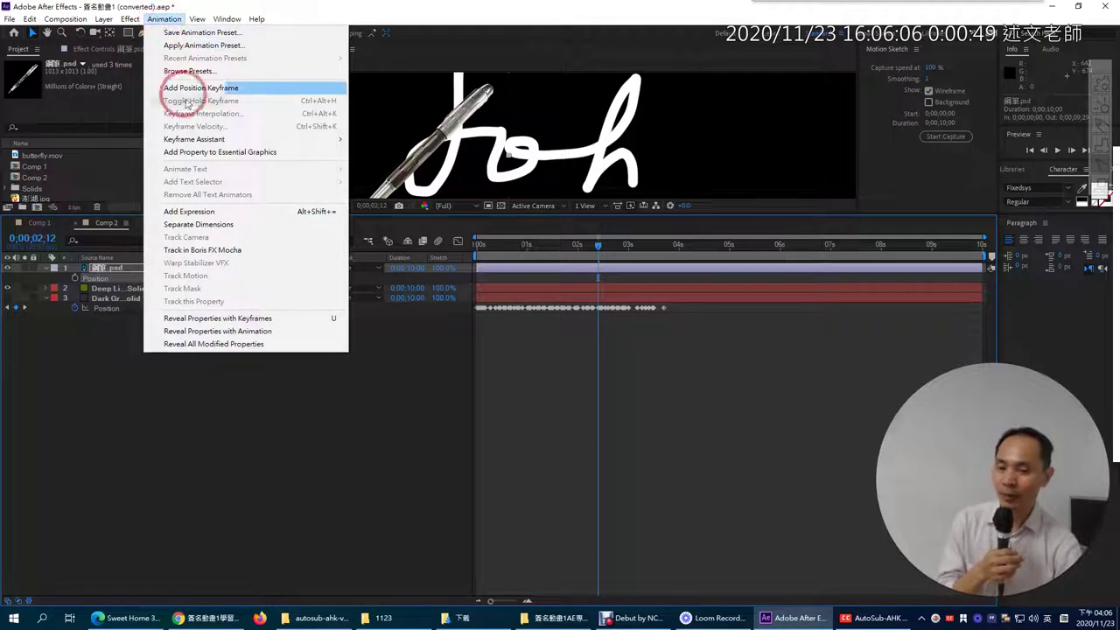
pyautogui.click(223, 218)
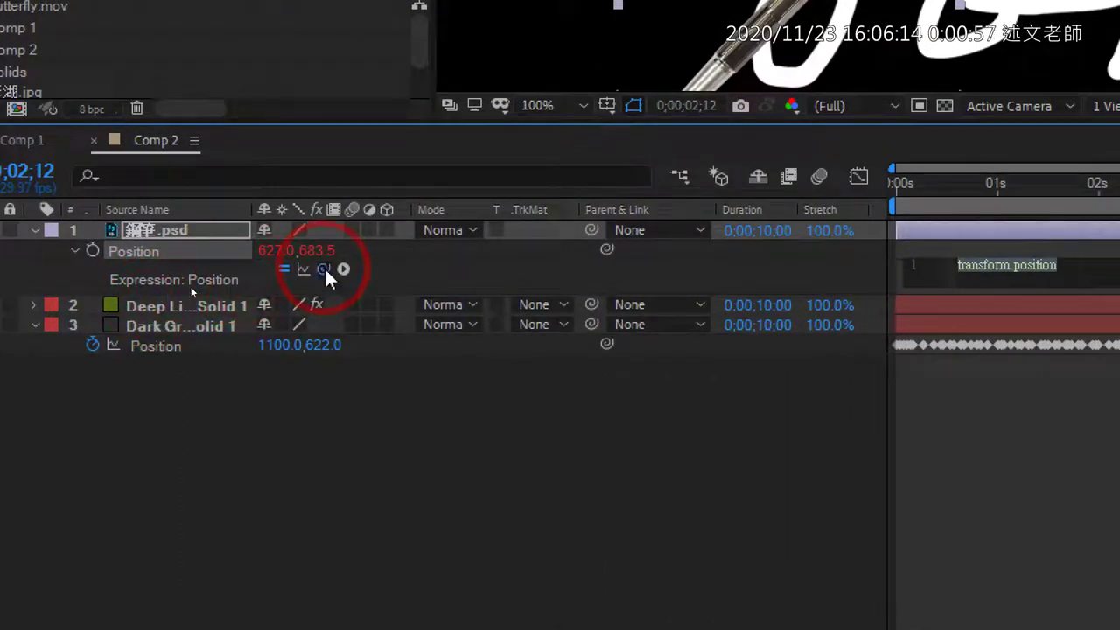
pyautogui.moveTo(325, 270); pyautogui.dragTo(176, 344)
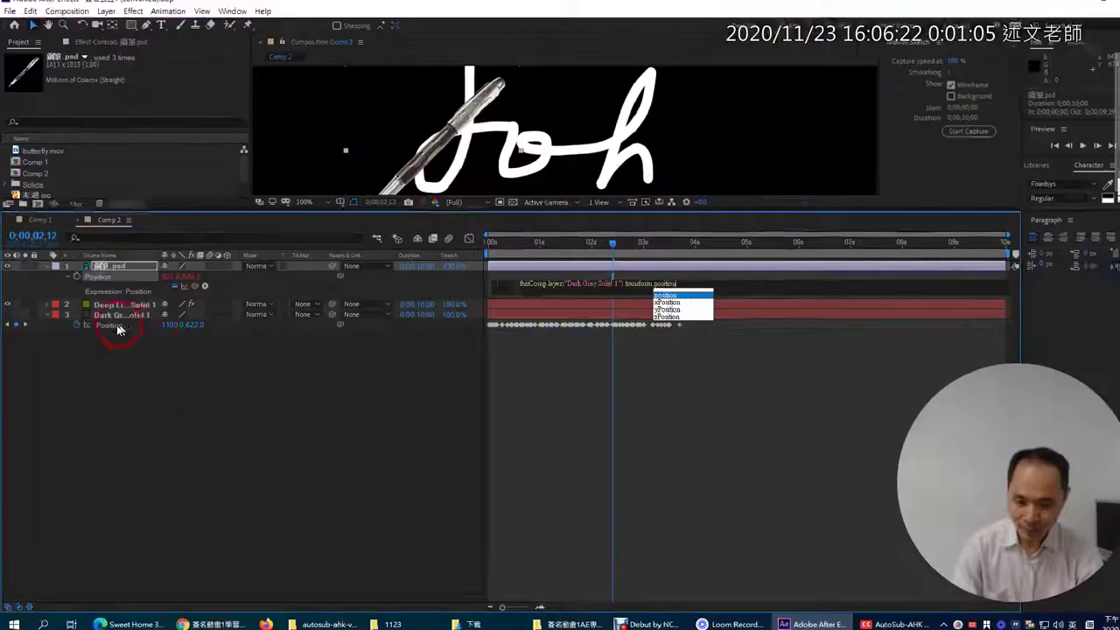
pyautogui.click(911, 194)
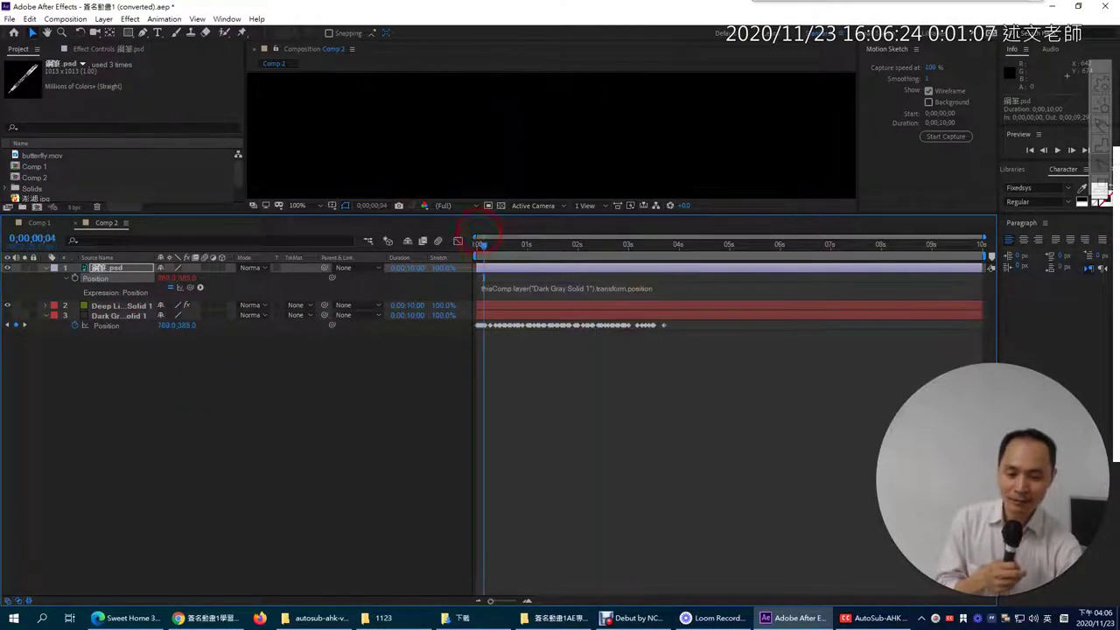
# Enlarge the composition view and scrub Comp 2 from its beginning to 0;00;03;04 to check the pen's motion along the signature
pyautogui.click(484, 247)
pyautogui.moveTo(484, 215)
pyautogui.mouseDown()
pyautogui.moveTo(490, 458)
pyautogui.moveTo(603, 461)
pyautogui.moveTo(622, 445)
pyautogui.moveTo(489, 441)
pyautogui.moveTo(663, 434)
pyautogui.mouseUp()
pyautogui.click(487, 459)
pyautogui.moveTo(687, 435)
pyautogui.mouseDown()
pyautogui.moveTo(488, 443)
pyautogui.moveTo(638, 446)
pyautogui.mouseUp()
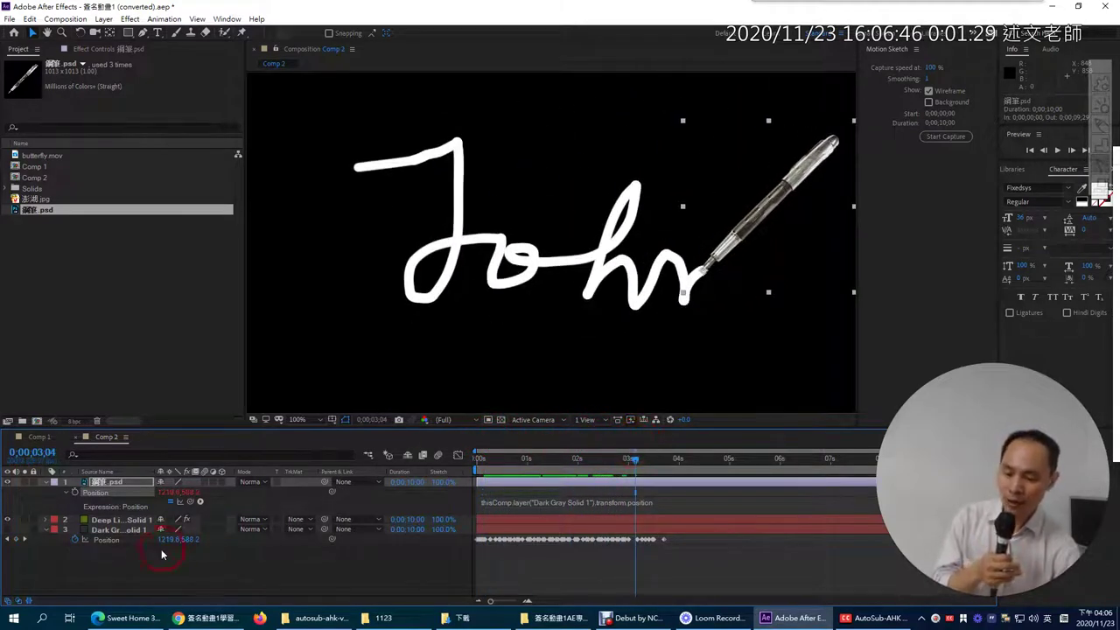
# Select the Position property of the Dark Gray Solid 1 layer with all its keyframes
pyautogui.click(136, 539)
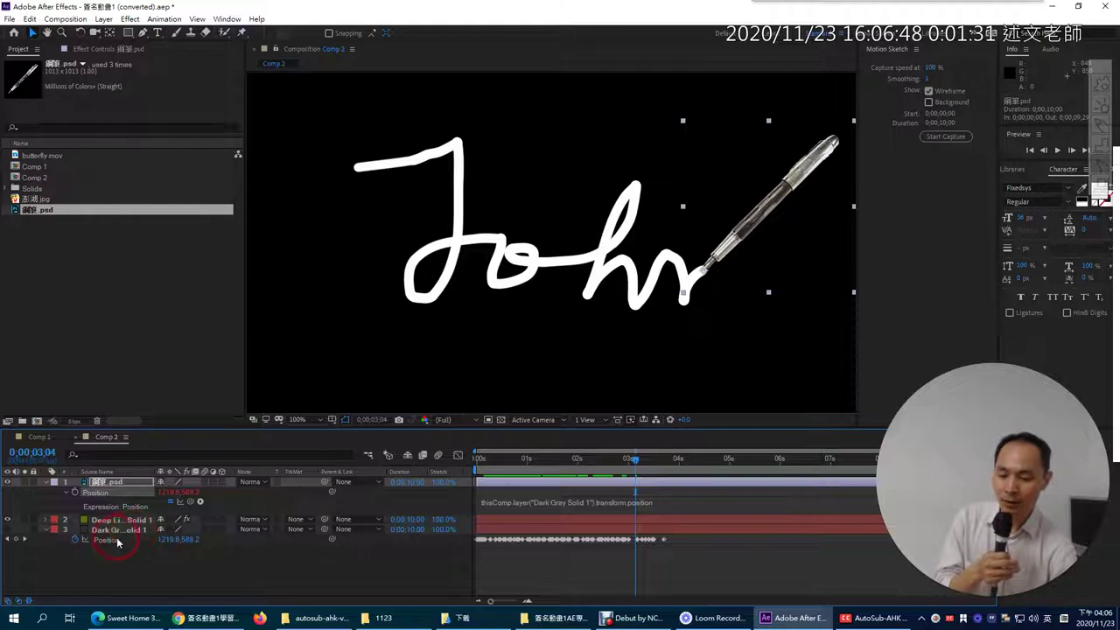
pyautogui.click(114, 540)
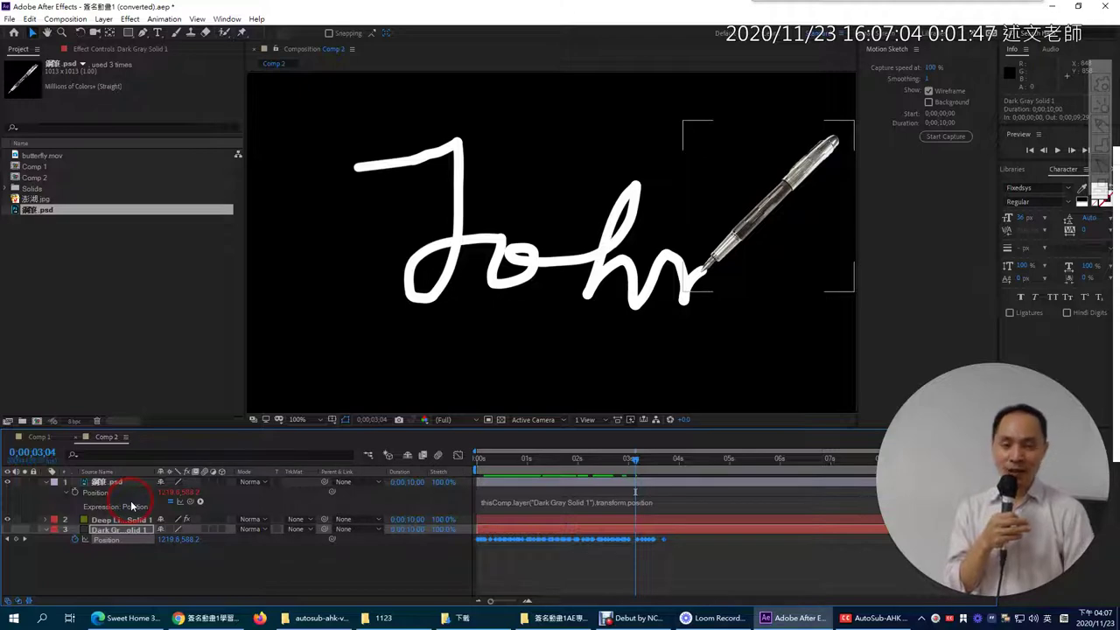
pyautogui.click(164, 428)
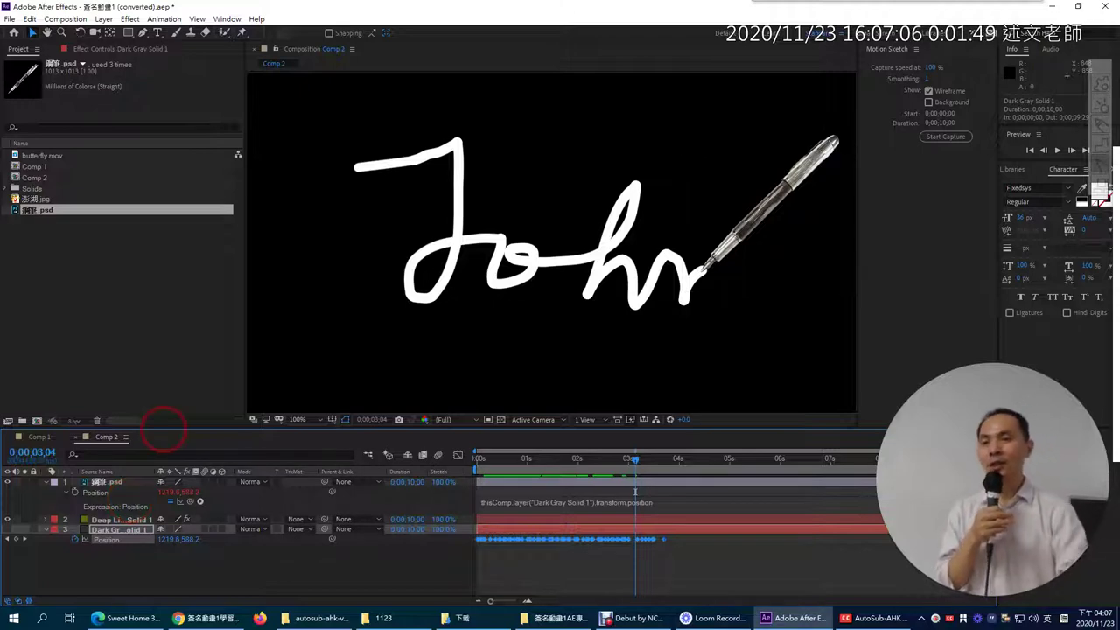